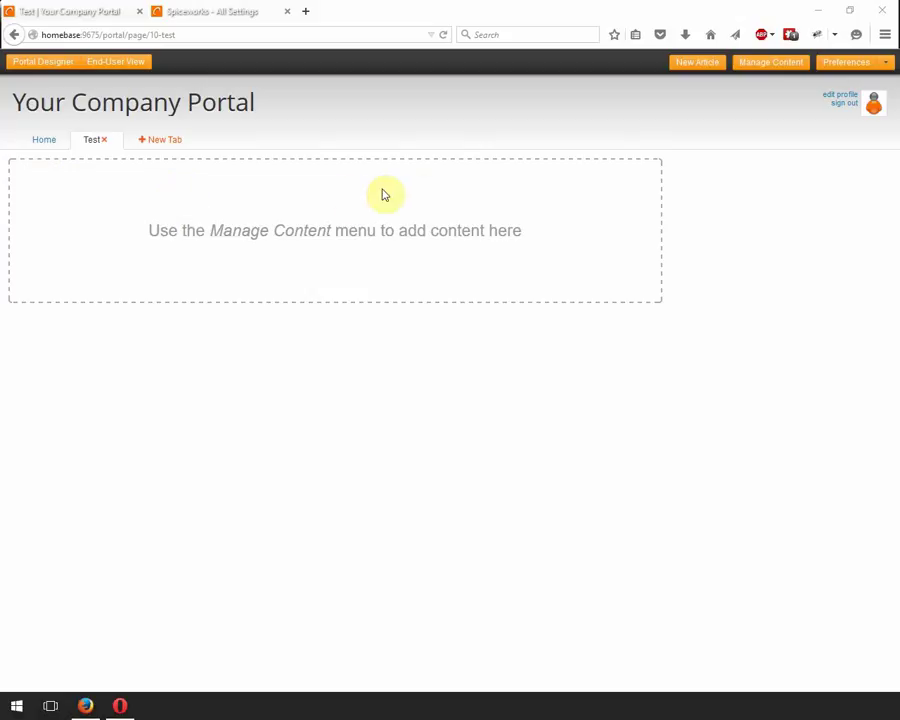
Add a Custom Ticket Form content block to the portal's Test page.
click(767, 66)
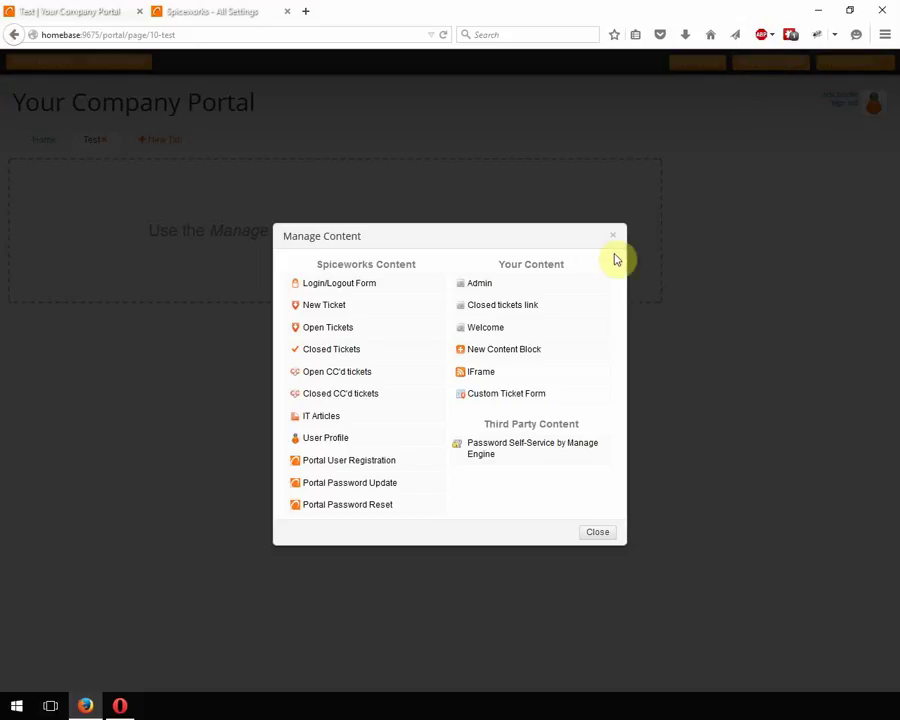
click(523, 396)
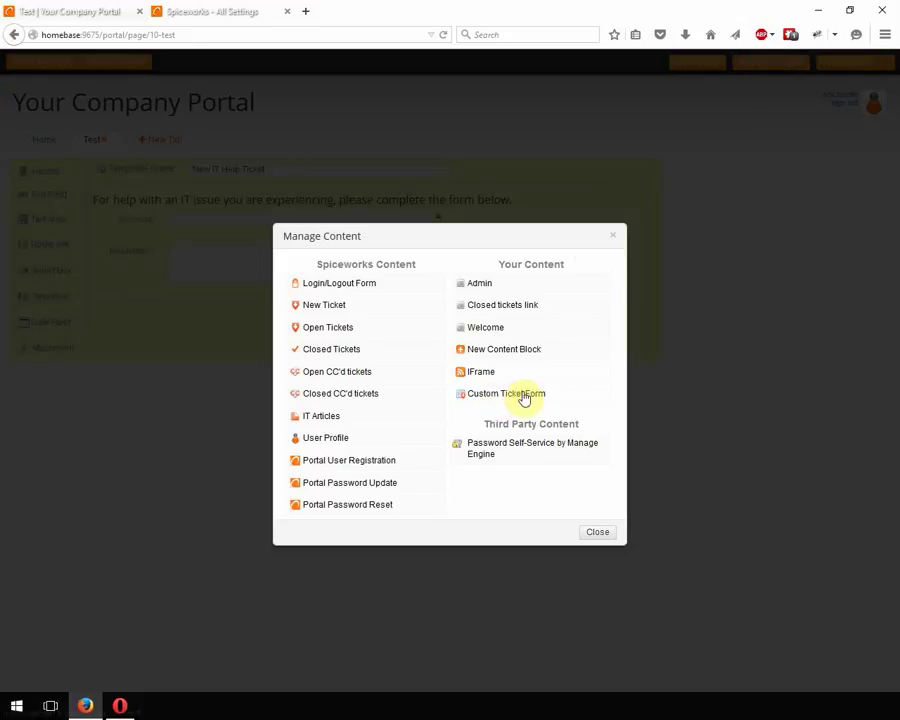
click(601, 534)
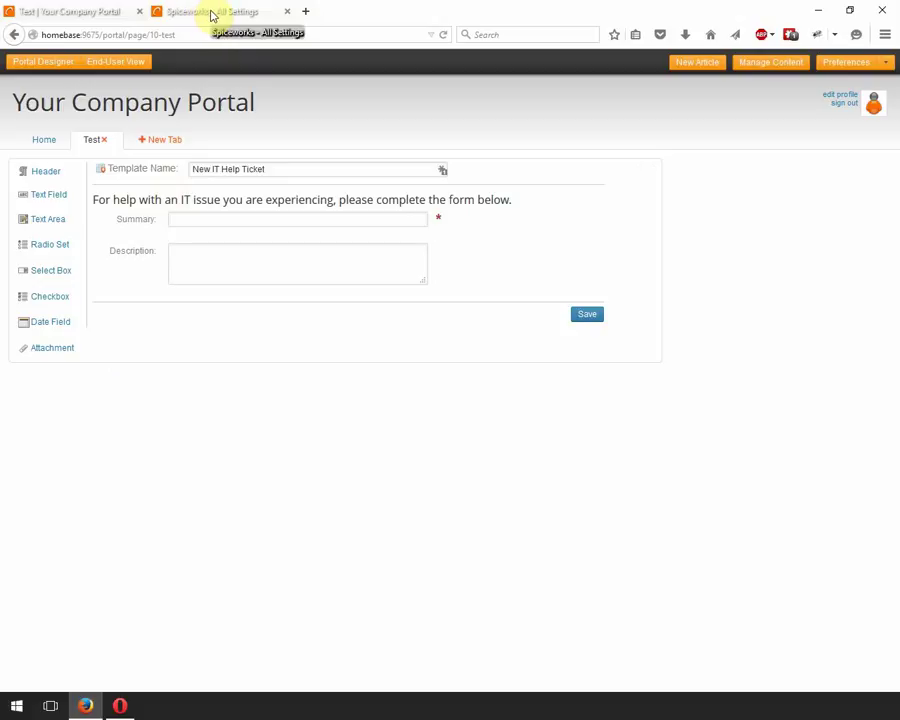
In the Advanced & International Options settings, enable portal use for the First, Second, Third and Fourth Sub Cat custom attributes.
click(212, 12)
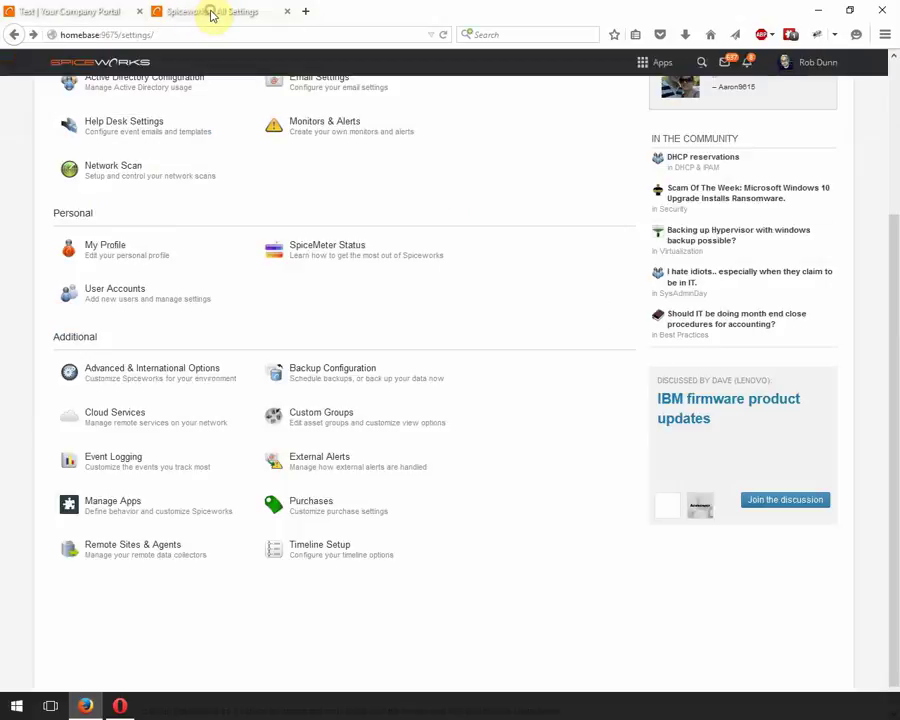
click(161, 373)
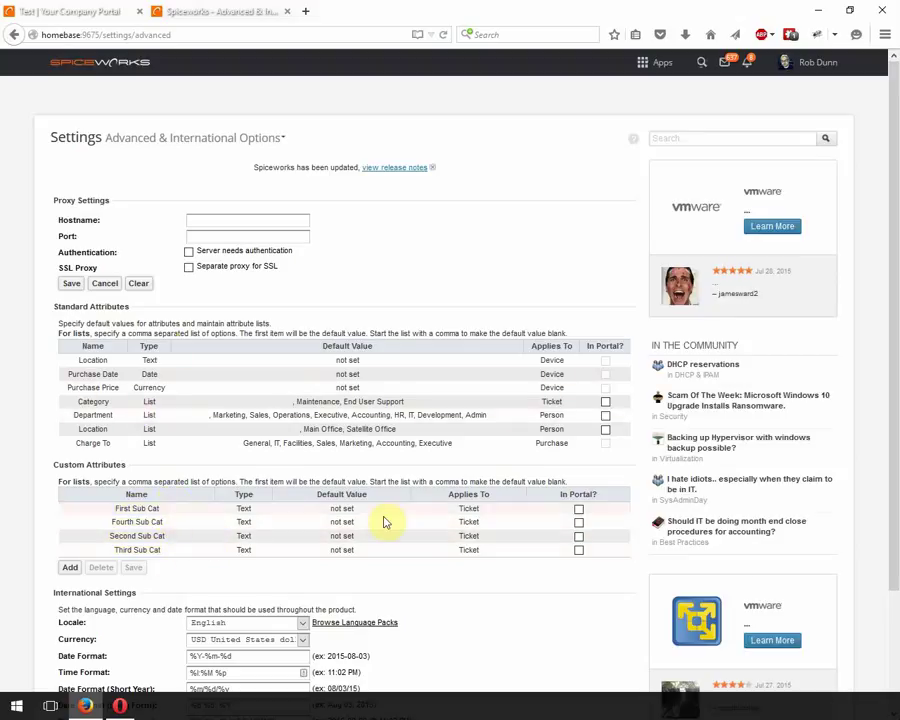
click(578, 510)
click(579, 523)
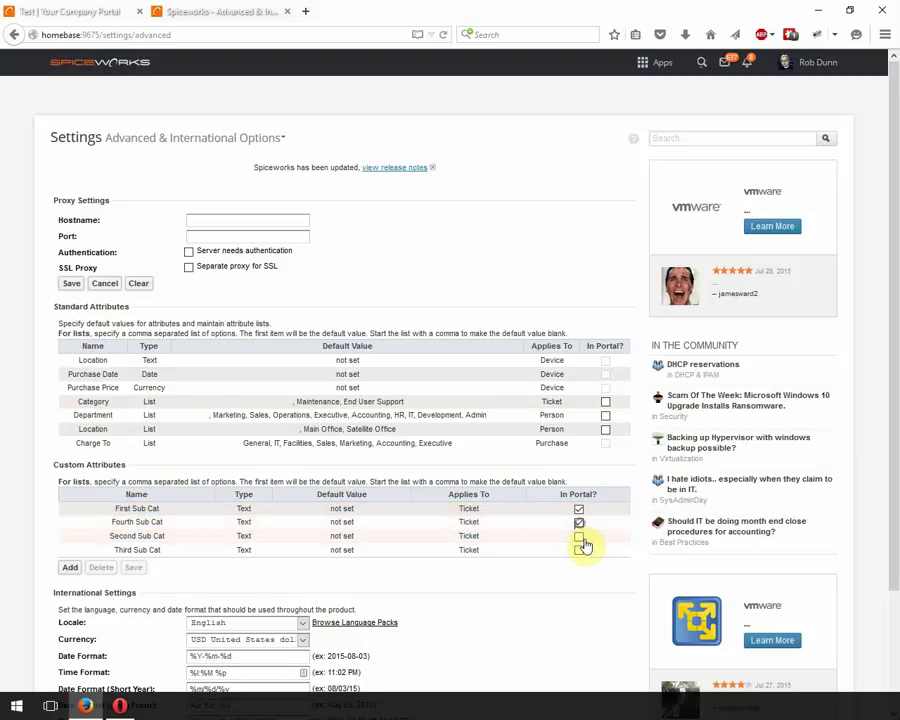
click(578, 537)
click(578, 550)
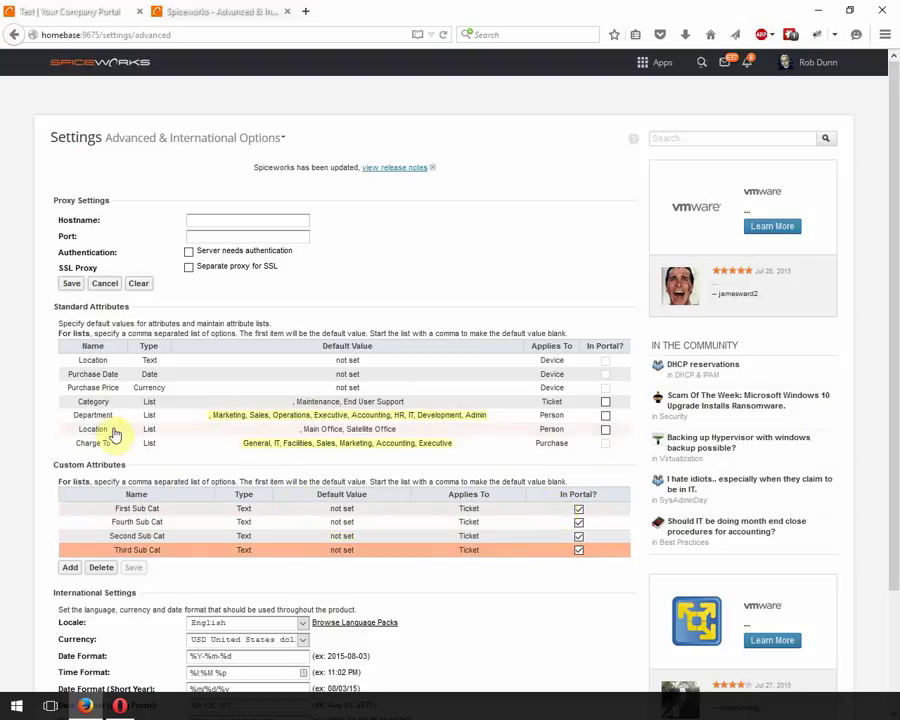
Enable portal use for the standard Category ticket attribute.
click(604, 402)
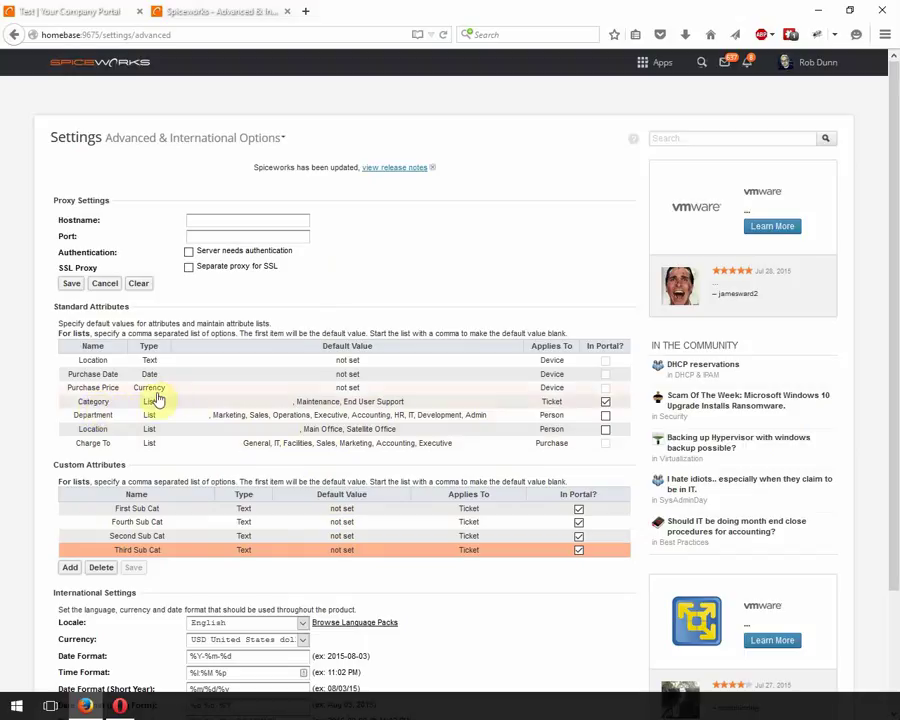
click(605, 402)
click(605, 402)
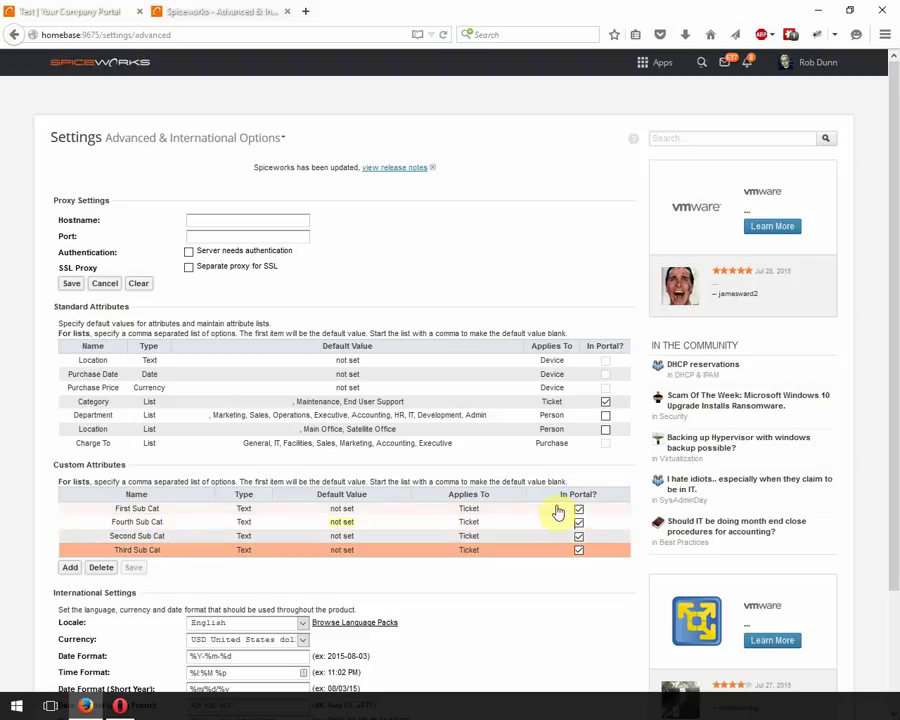
Add the Category, First Sub Cat, Second Sub Cat, Third Sub Cat and Fourth Sub Cat attributes to the Test page's ticket form, in that order.
click(89, 16)
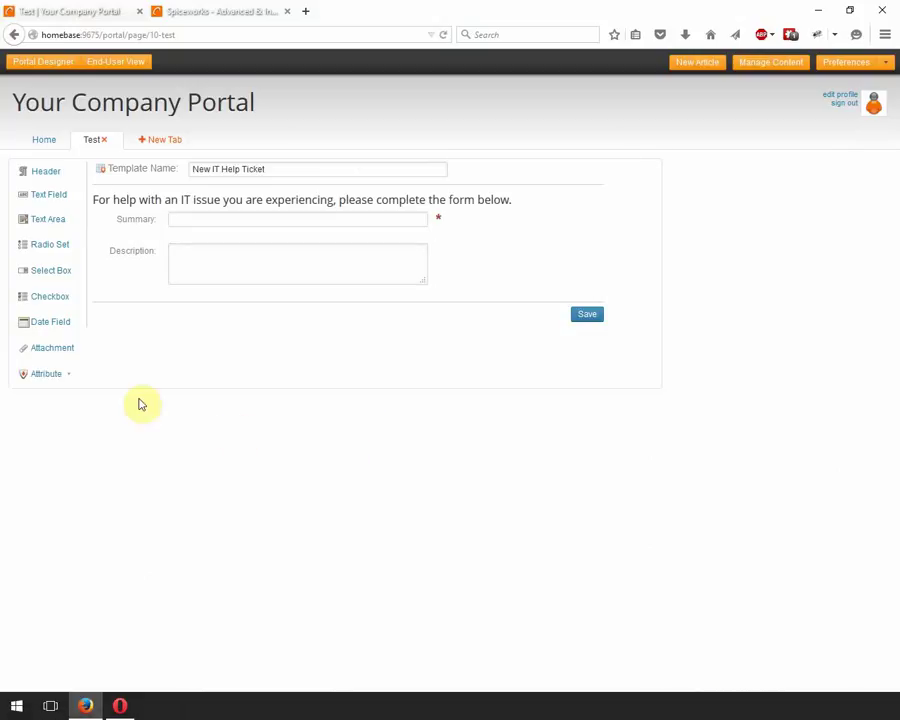
mouse_move(47, 381)
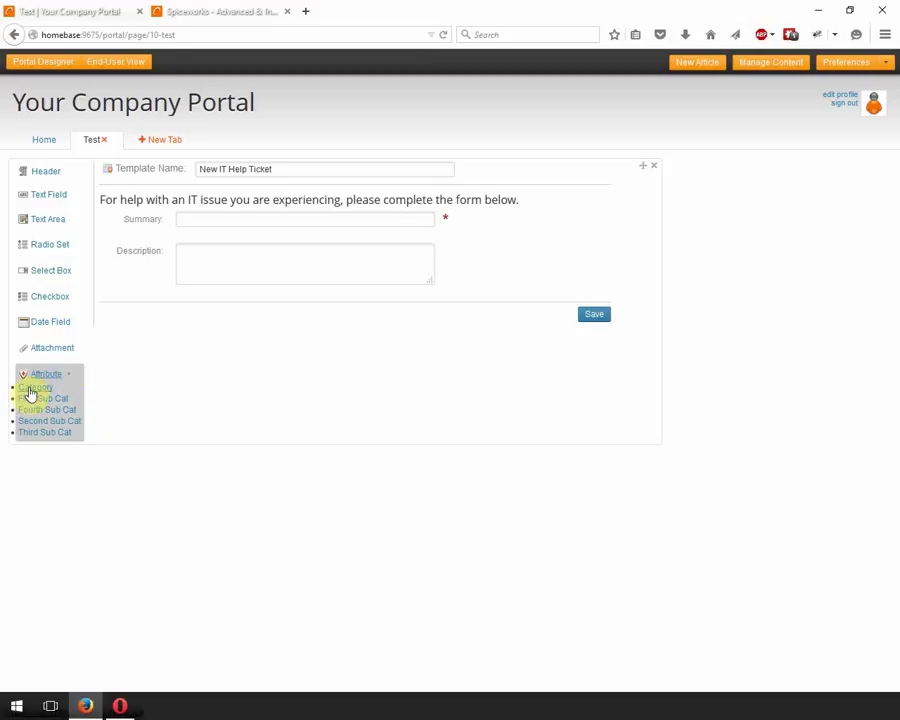
click(31, 393)
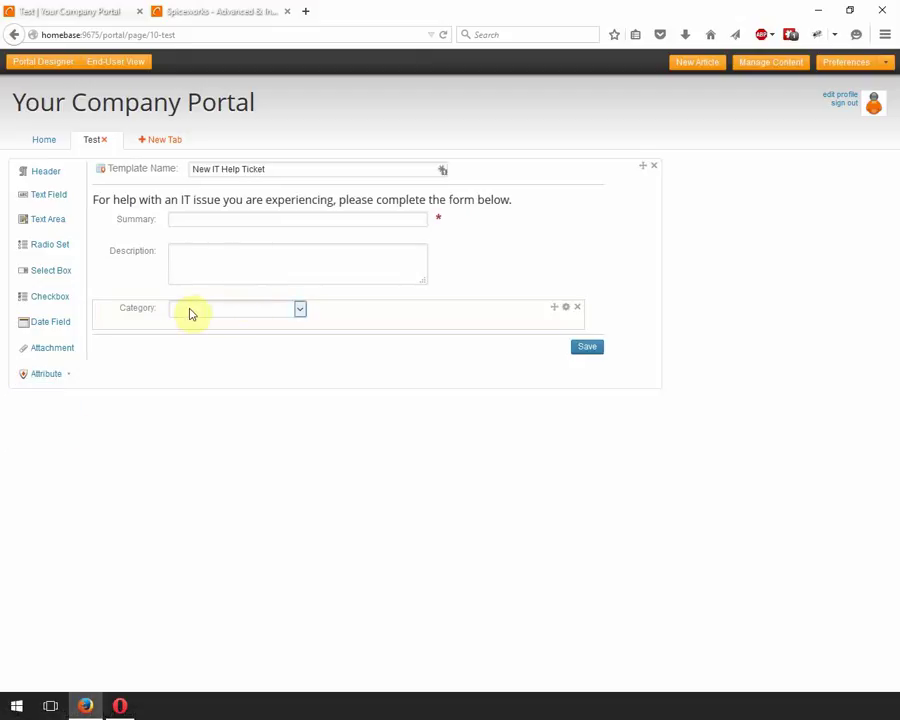
click(56, 376)
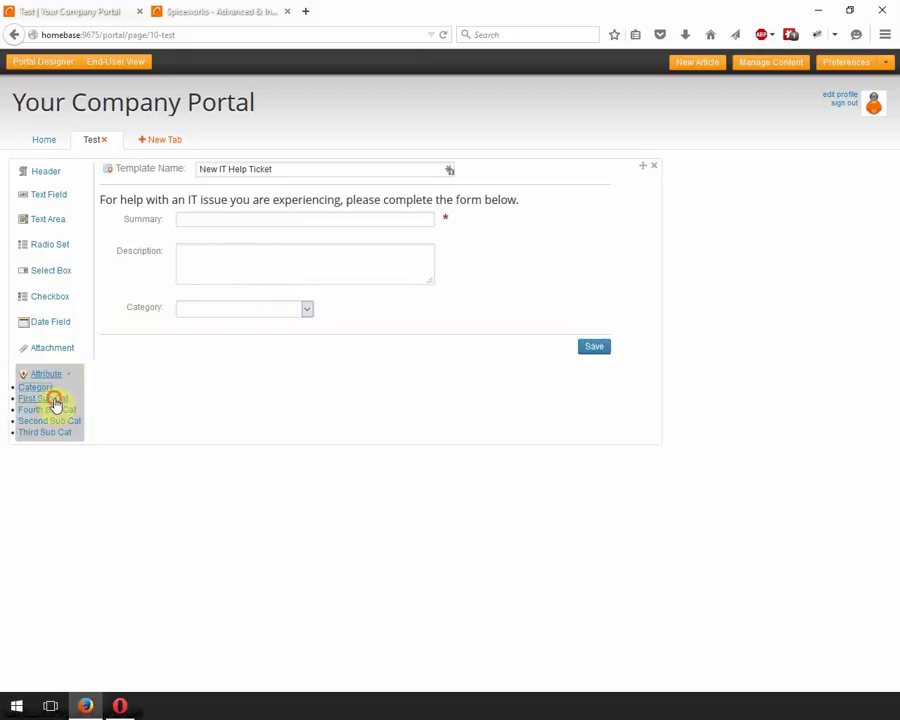
click(55, 401)
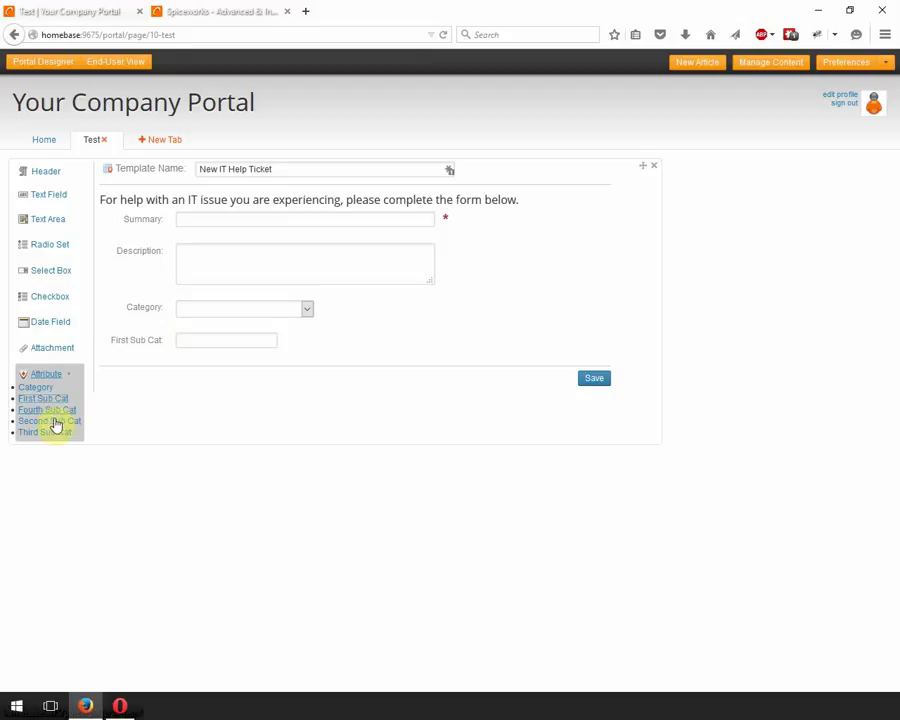
click(53, 424)
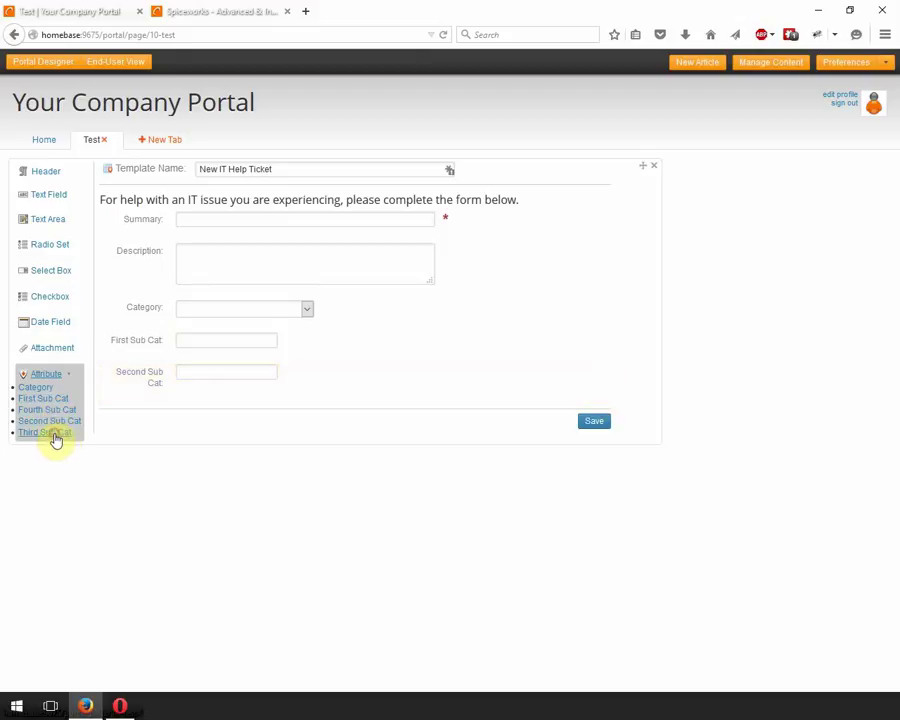
click(56, 433)
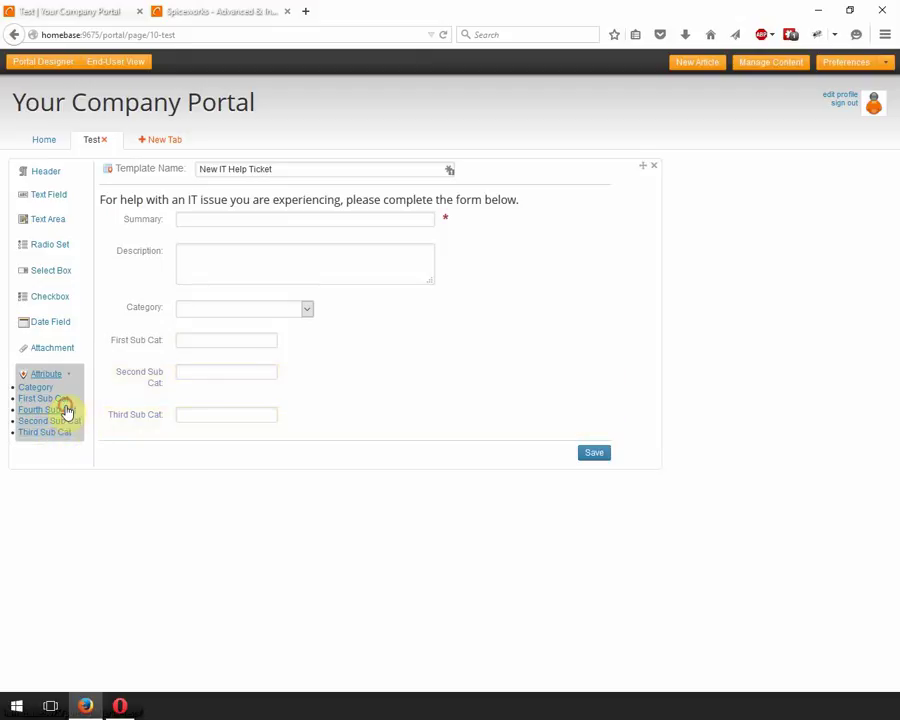
click(67, 411)
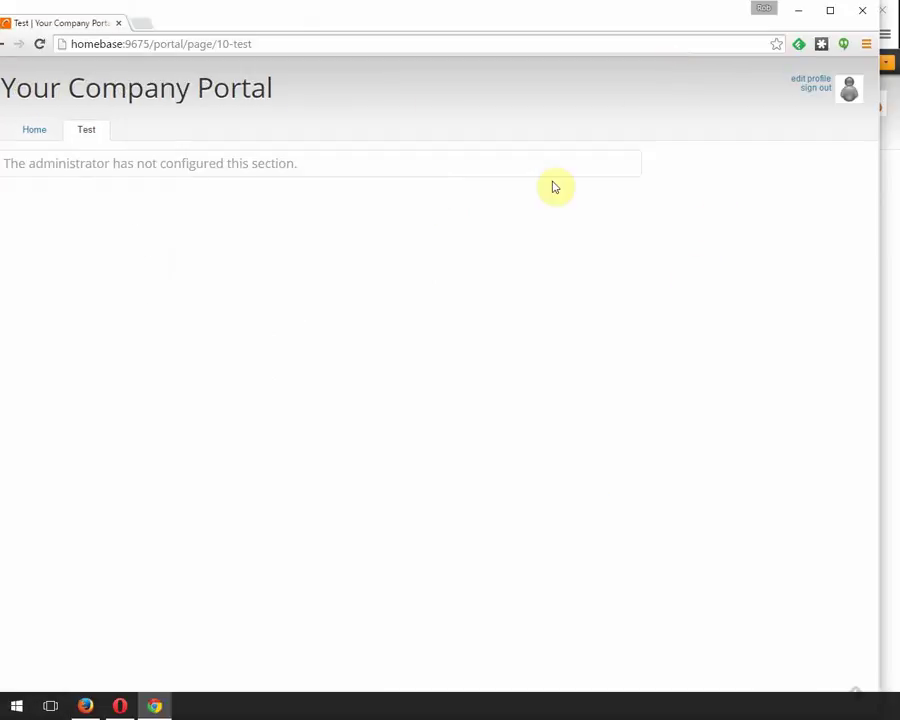
Maximize the Chrome window, reload the end-user Test page and return to the form editor in Firefox.
drag(554, 3, 541, 24)
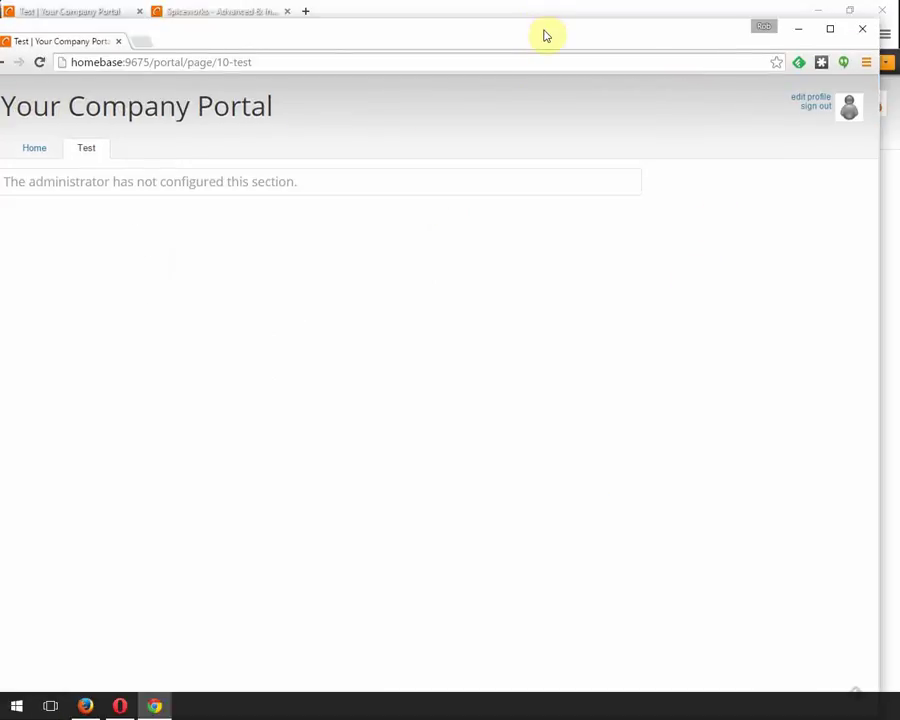
double_click(542, 34)
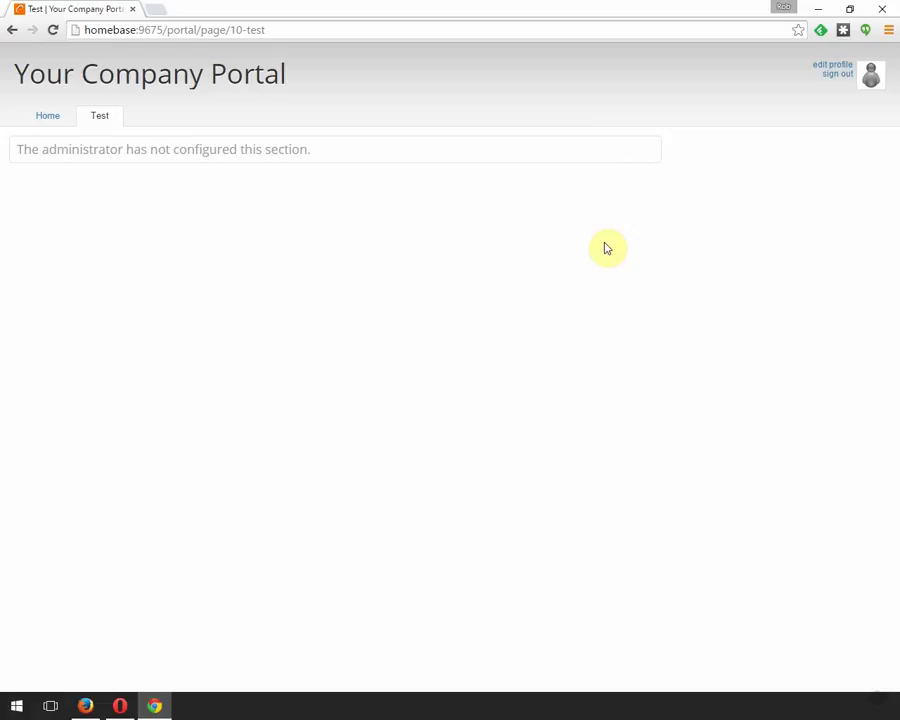
key(F5)
click(819, 12)
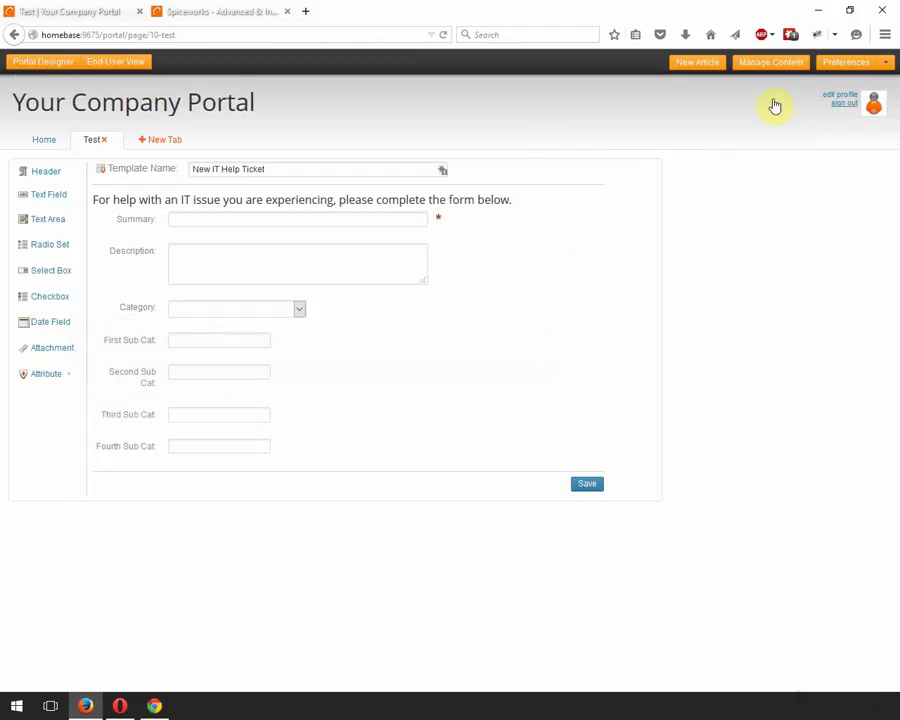
Save the ticket form and check the Category menu on the reloaded end-user Test page in Chrome.
click(586, 486)
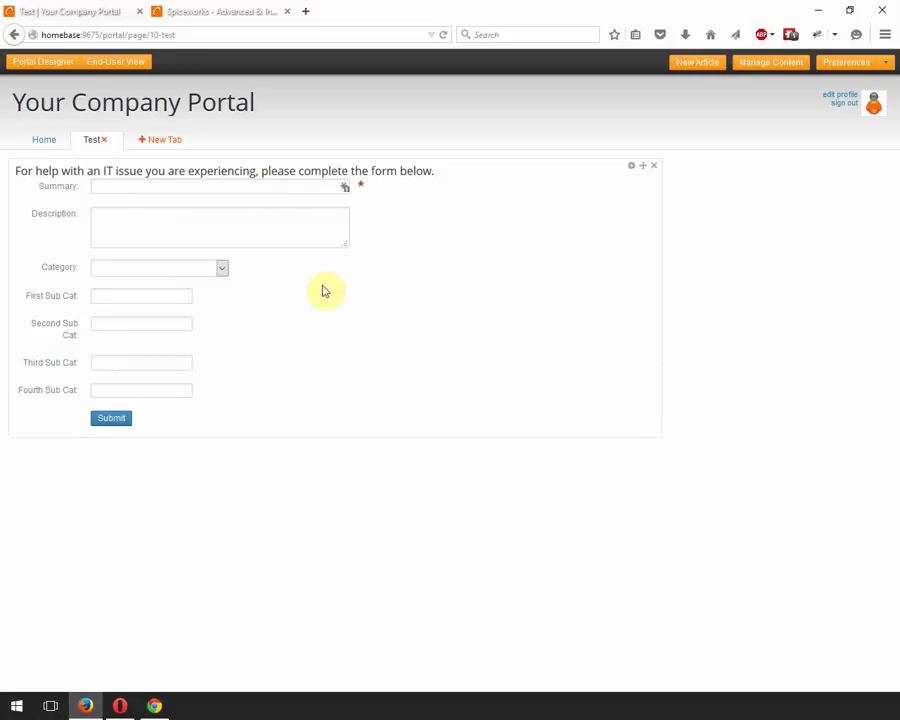
key(alt+Tab)
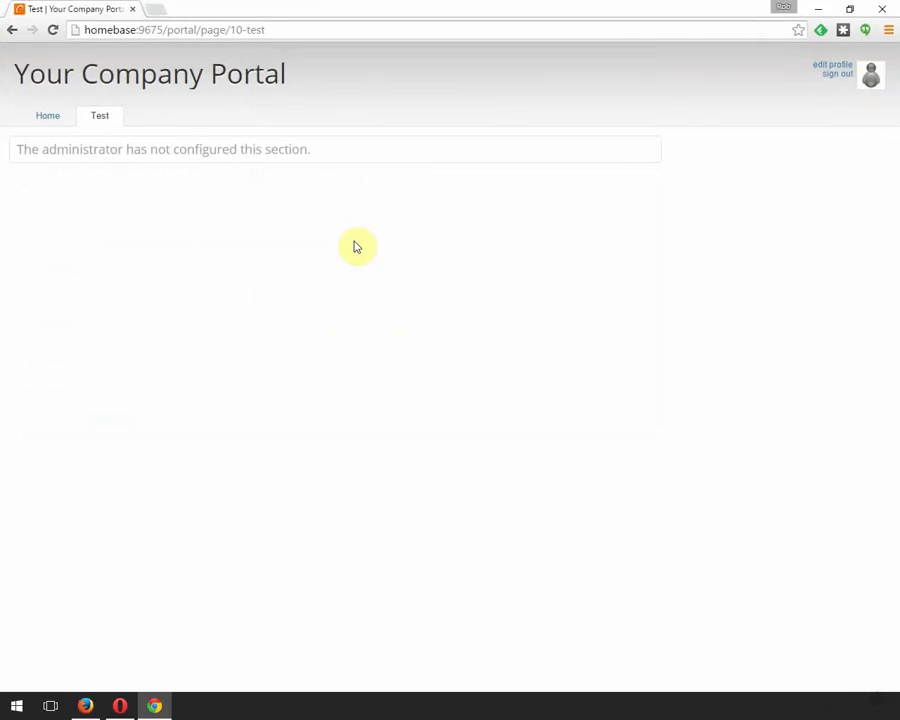
key(F5)
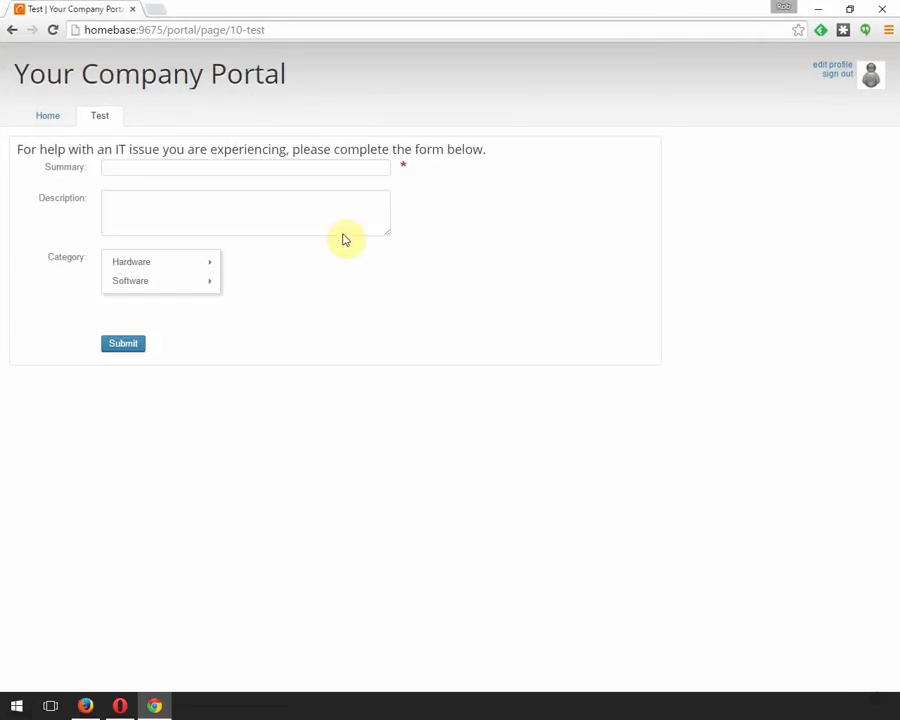
mouse_move(201, 292)
mouse_move(199, 265)
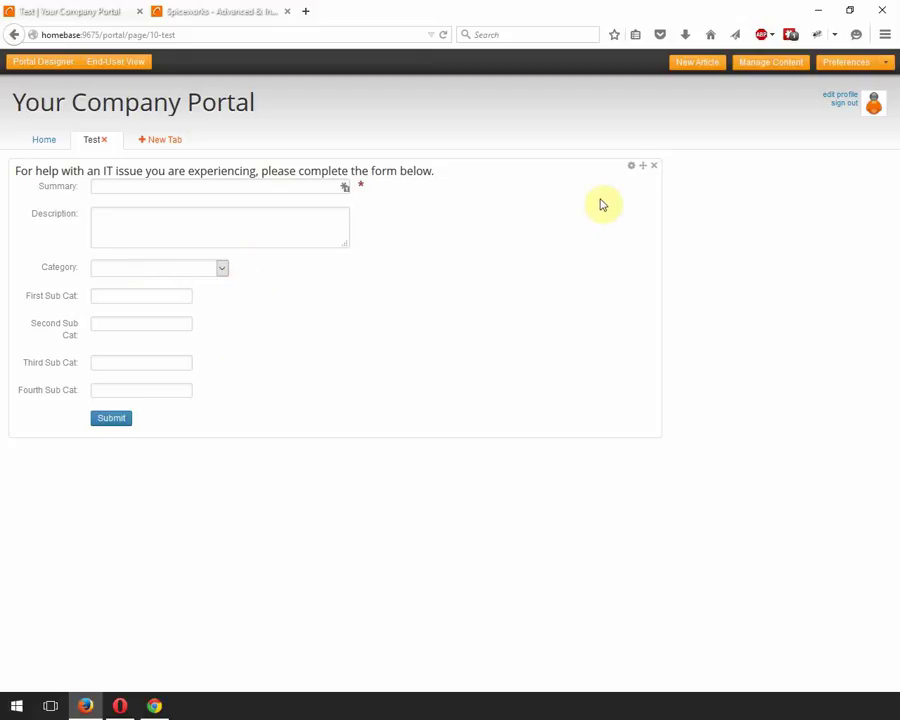
Remove the Category field from the ticket form, save it and check the reloaded end-user page in Chrome.
click(630, 167)
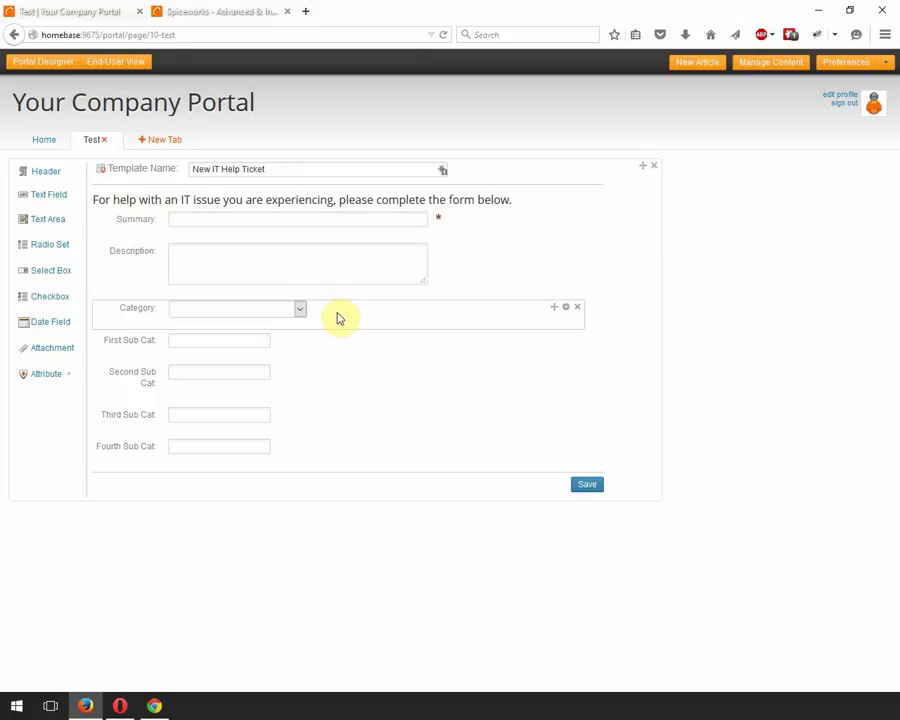
click(578, 309)
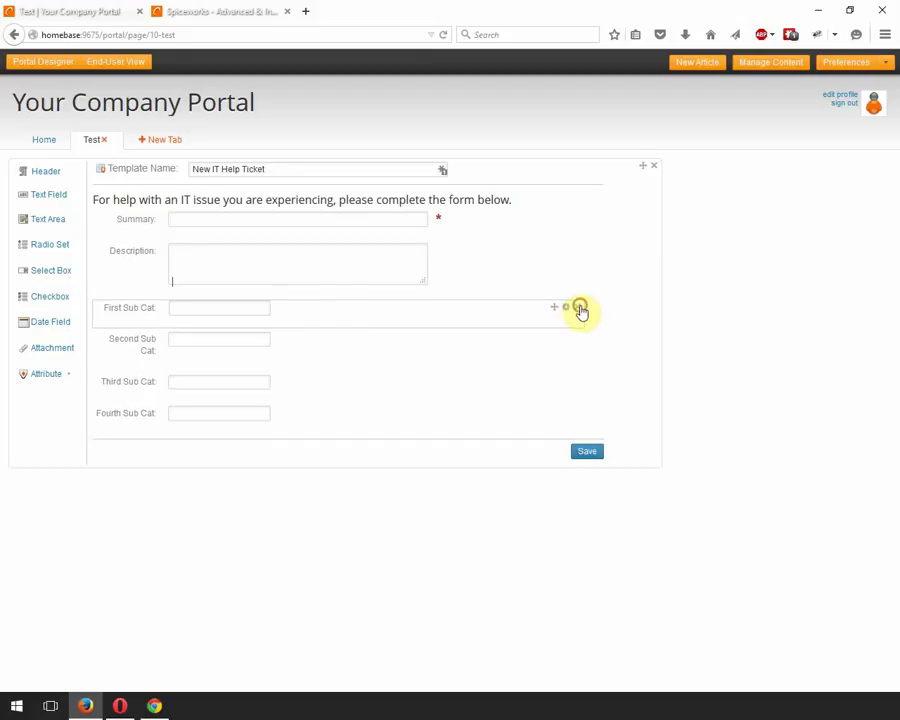
click(589, 452)
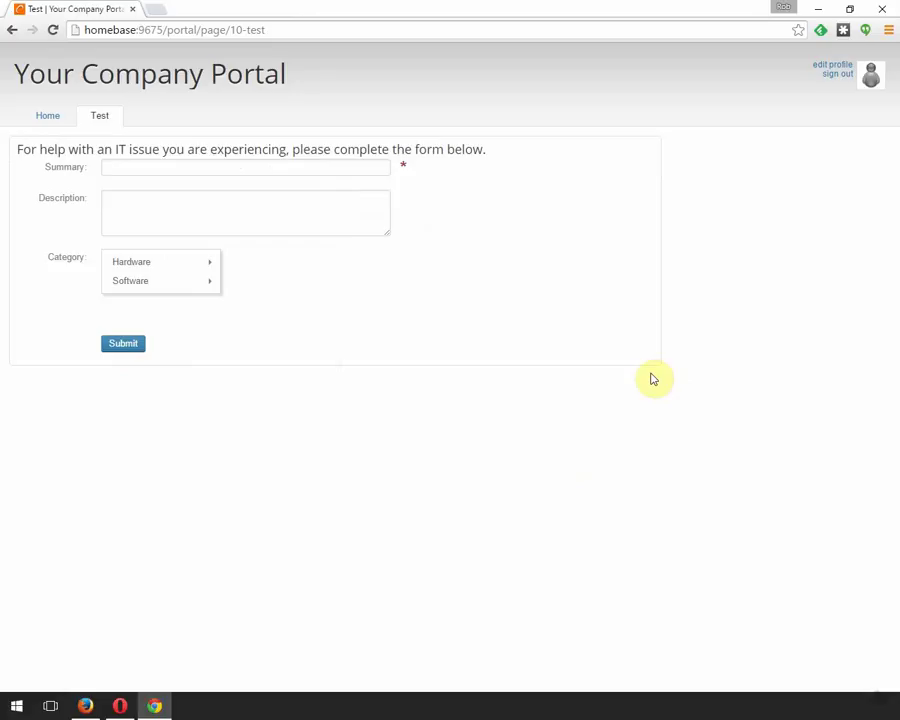
key(F5)
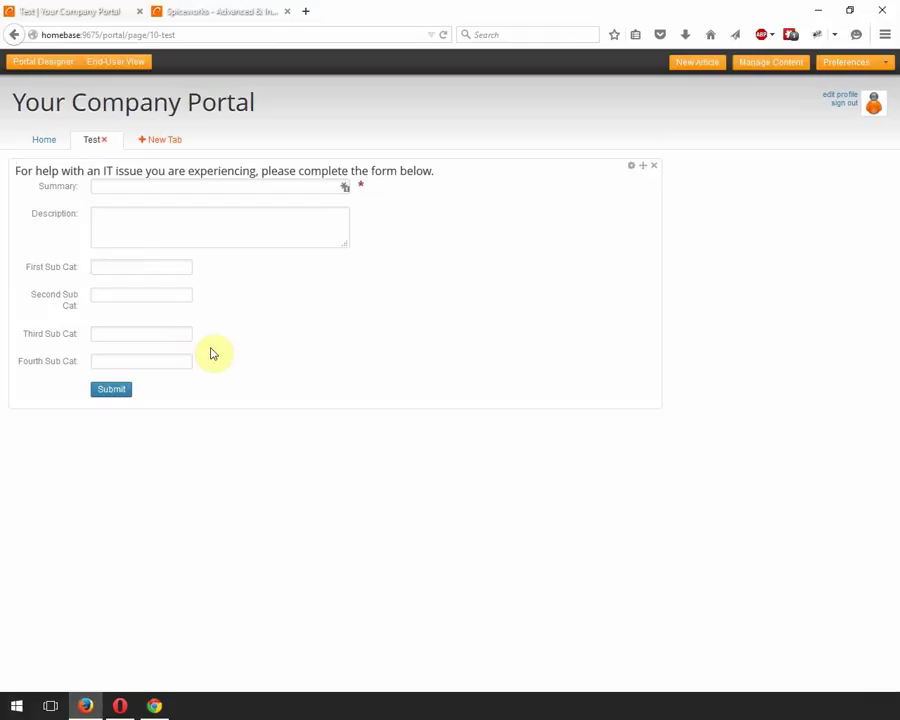
Add the Category attribute back to the ticket form in Firefox, place it above First Sub Cat and save the form.
click(631, 169)
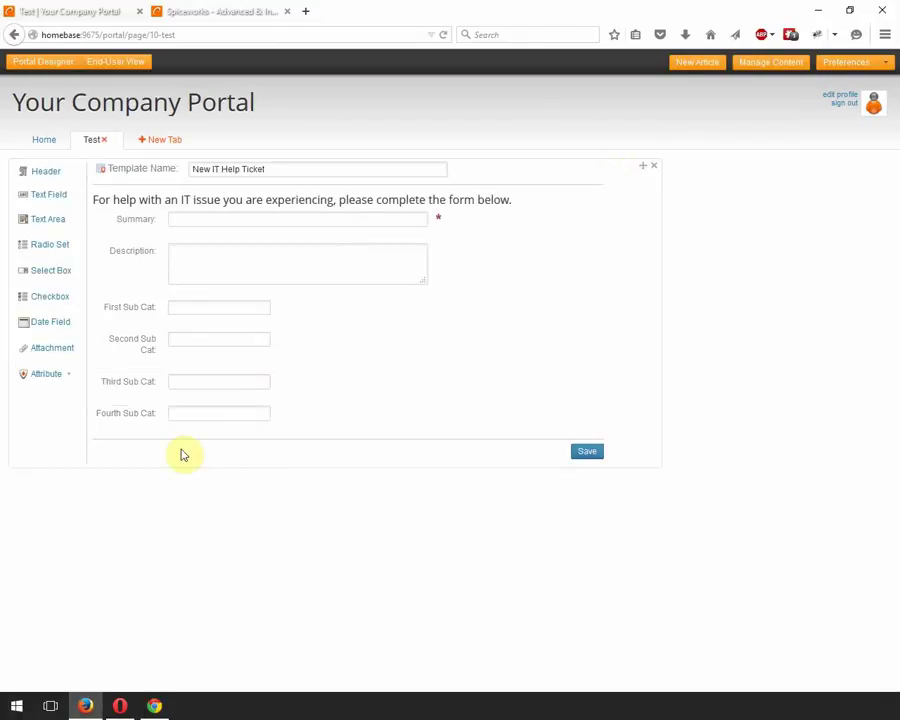
click(52, 376)
click(46, 387)
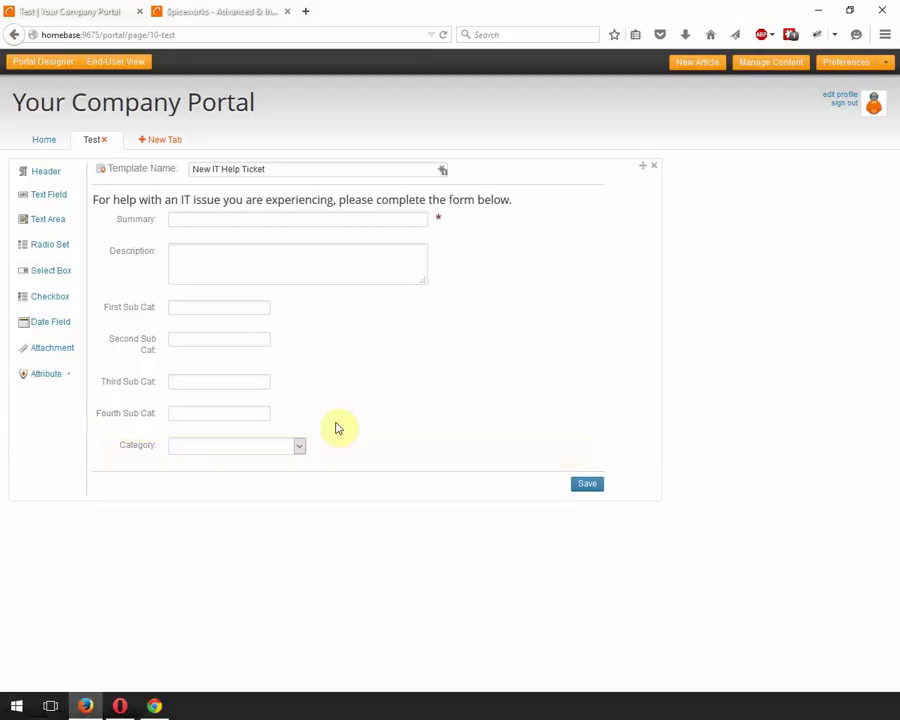
drag(556, 441, 548, 314)
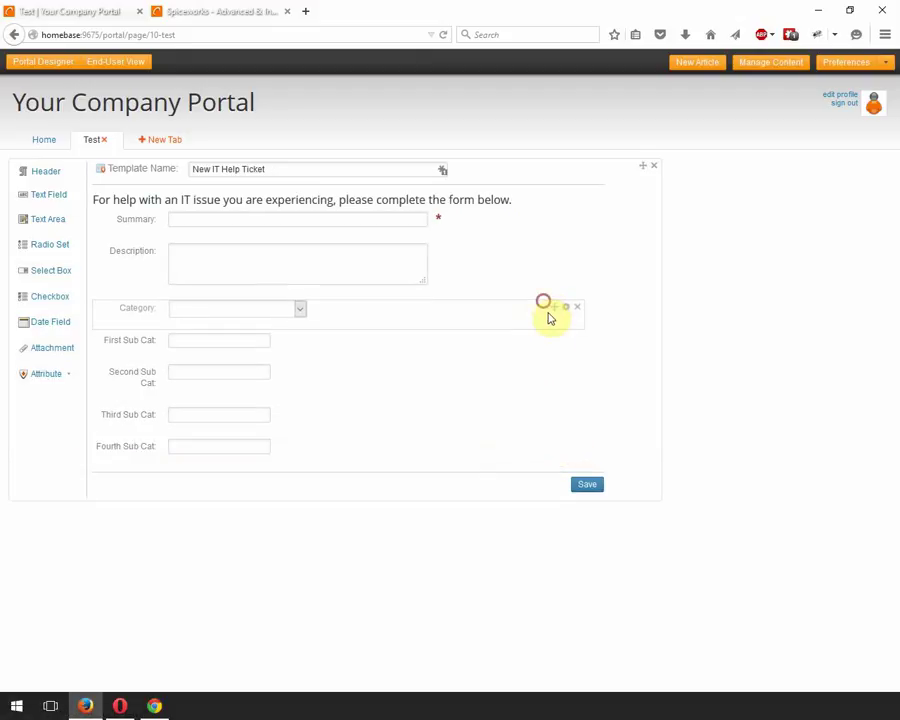
click(588, 486)
Reload the end-user Test page in Chrome and test the category menu by choosing Hardware > Other.
key(alt+Tab)
key(F5)
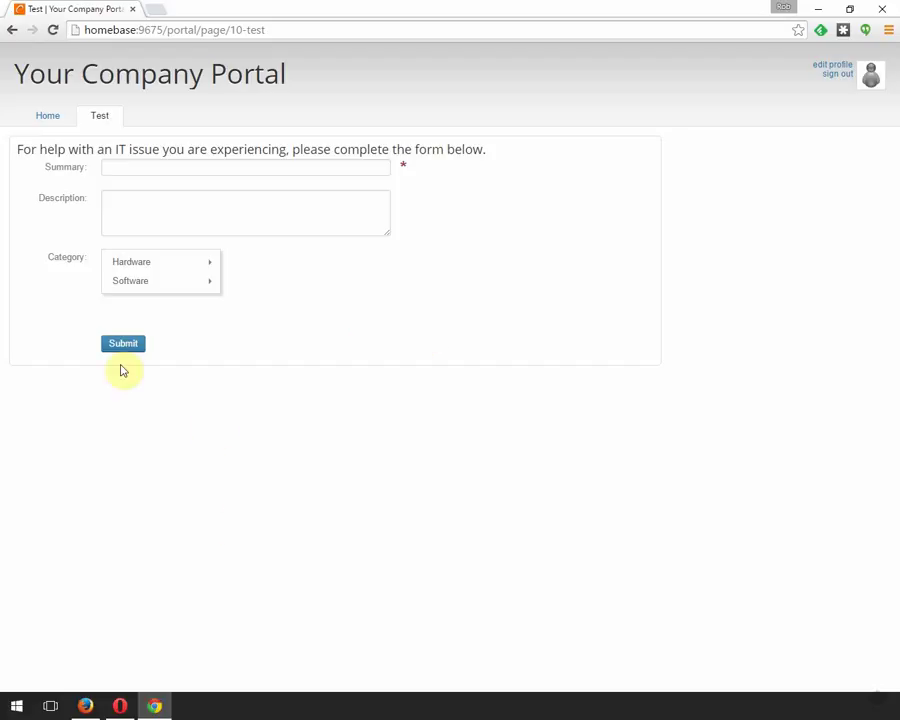
mouse_move(170, 267)
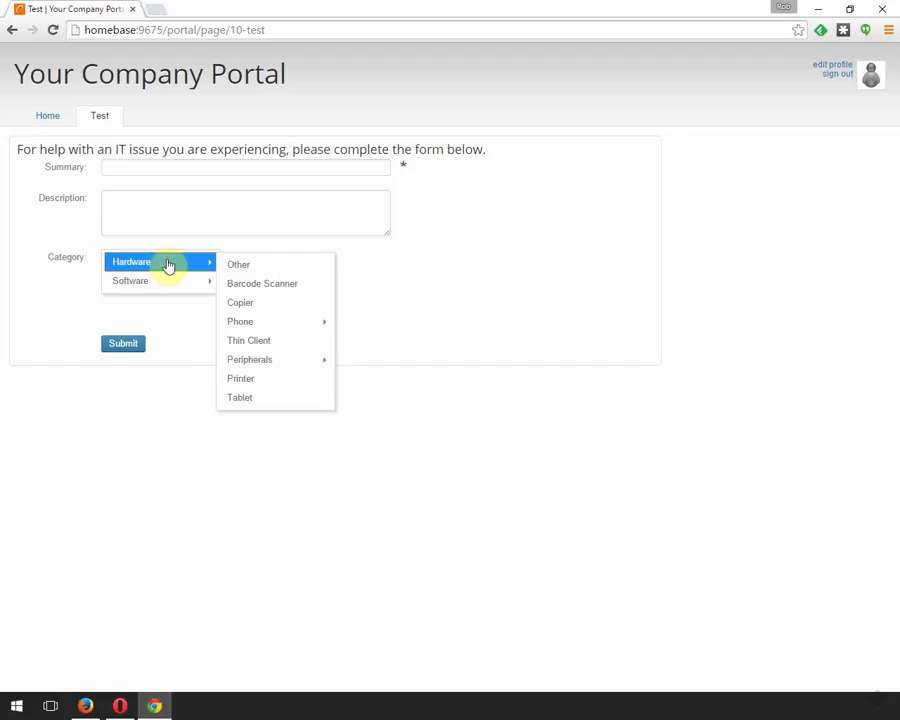
click(270, 273)
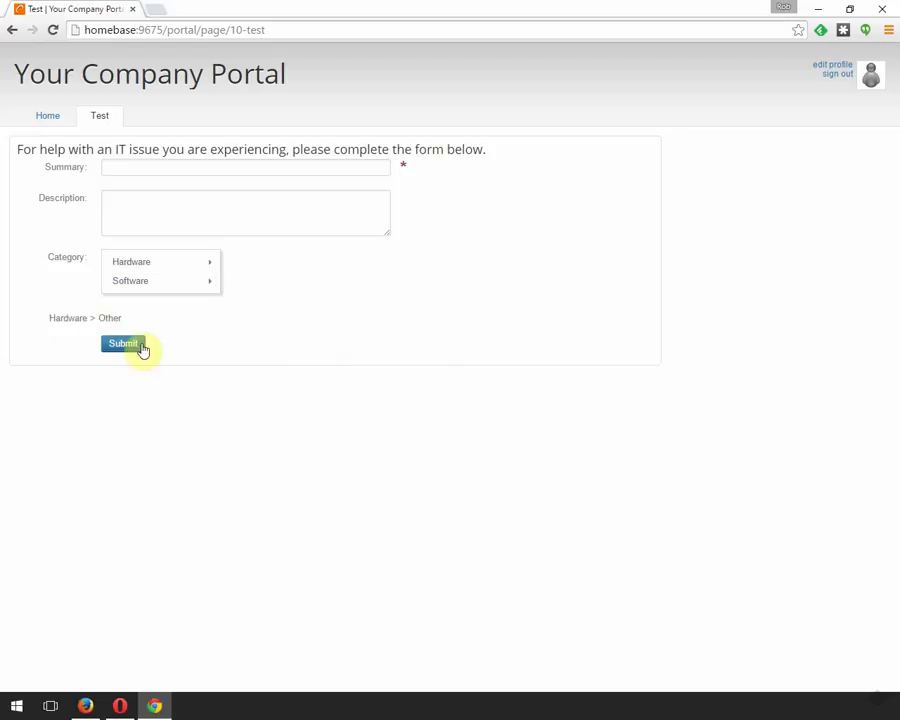
click(140, 166)
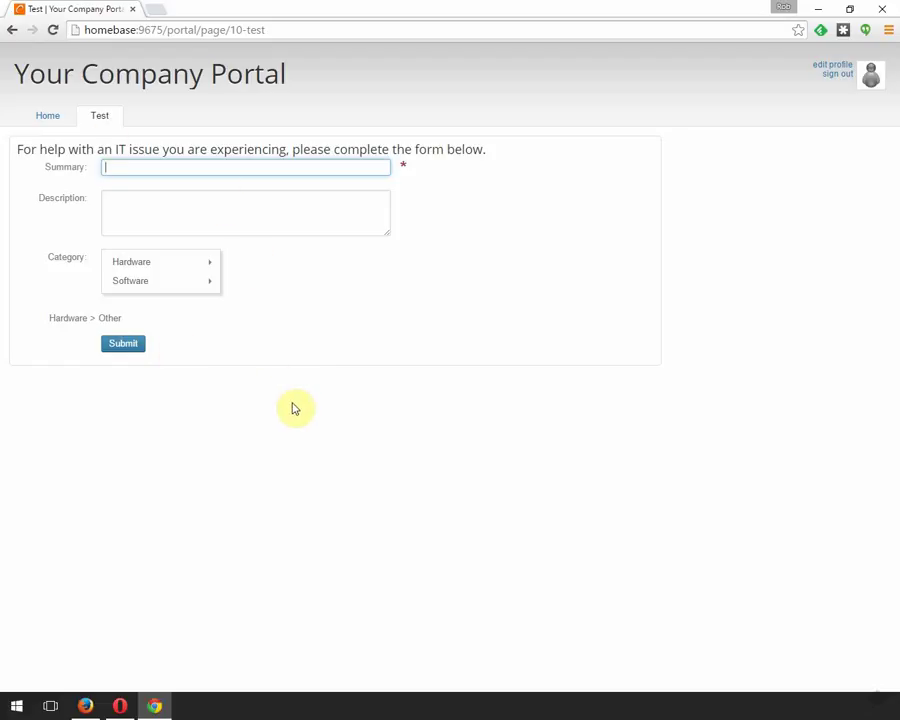
Examine the Category menu in the end-user Home page's ticket form and return to the Test page in Firefox.
click(35, 121)
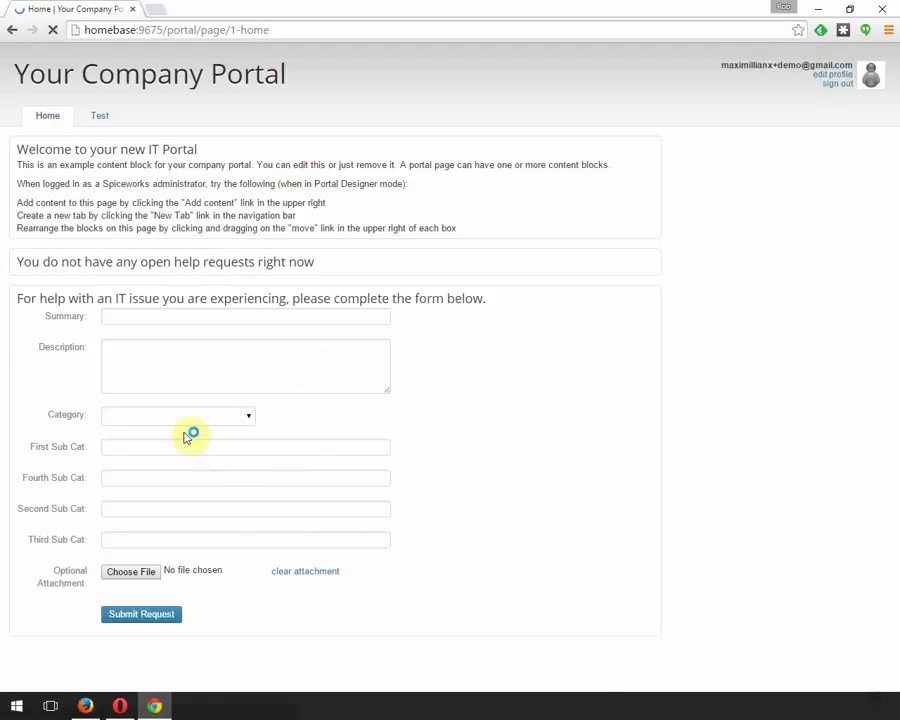
click(178, 415)
mouse_move(184, 438)
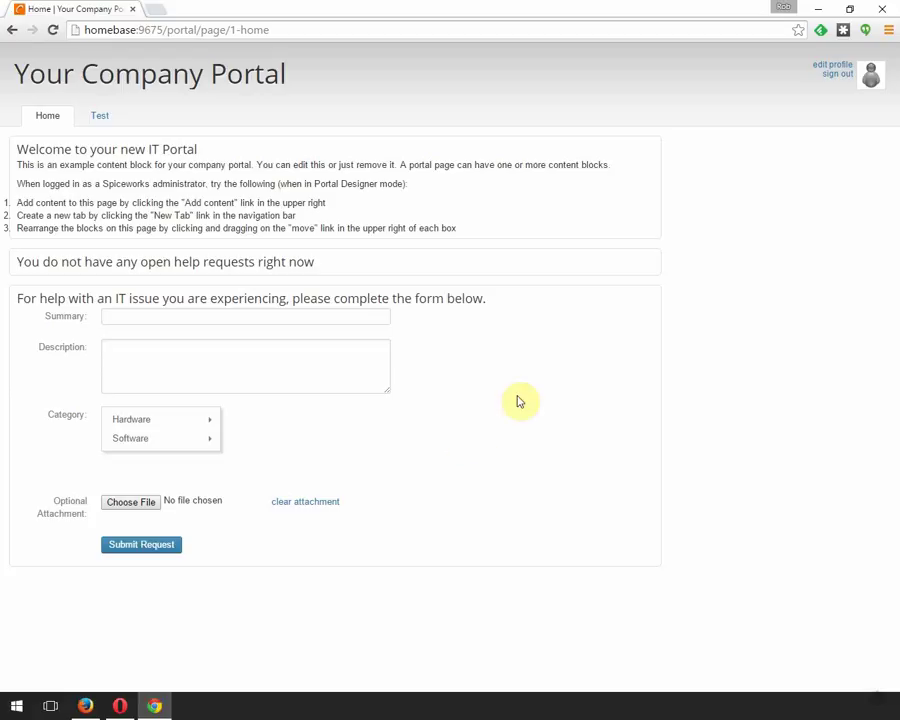
key(alt+Tab)
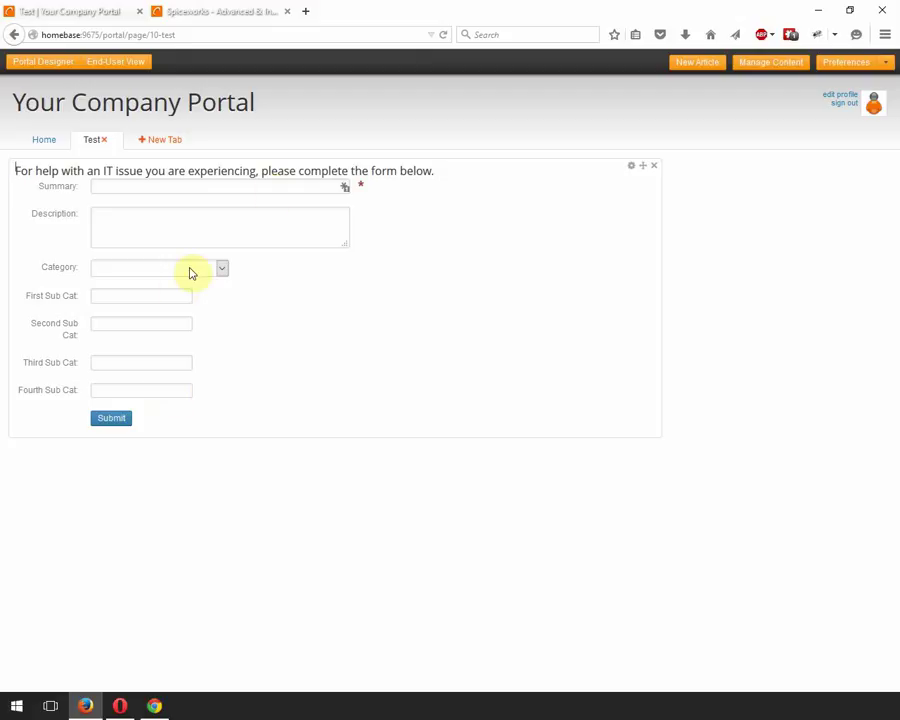
mouse_move(366, 169)
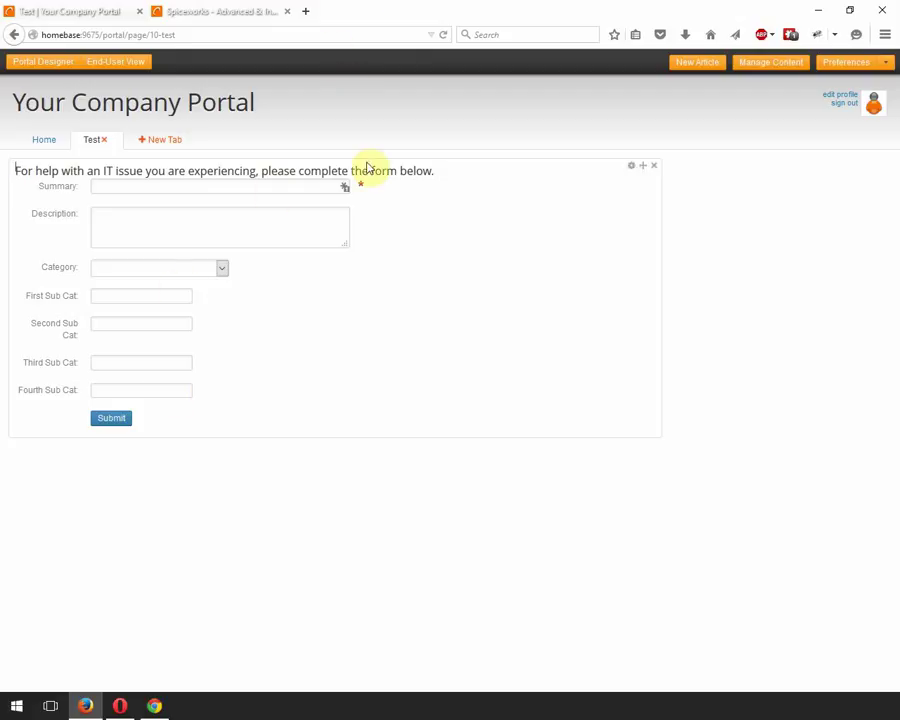